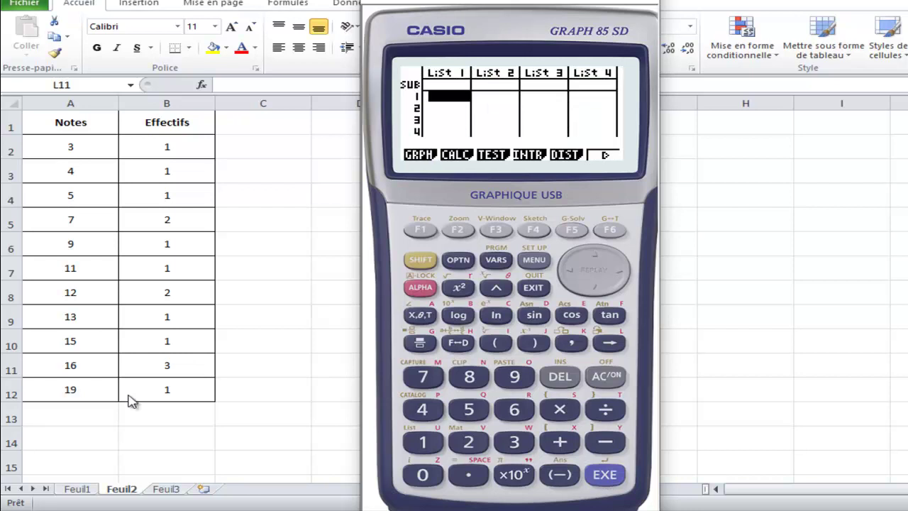
Enter the grades 3, 4, 5, 7 and 9 in rows 1 to 5 of List 1
click(515, 441)
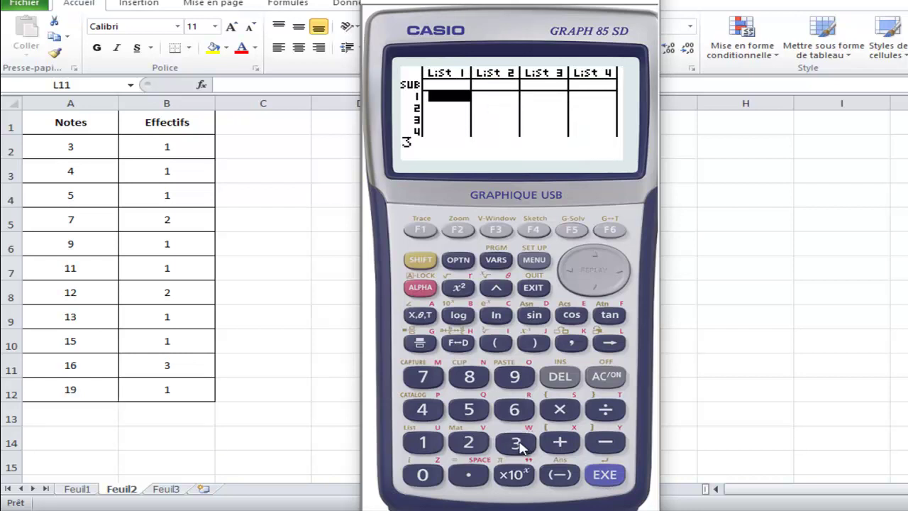
click(605, 474)
click(424, 409)
click(608, 476)
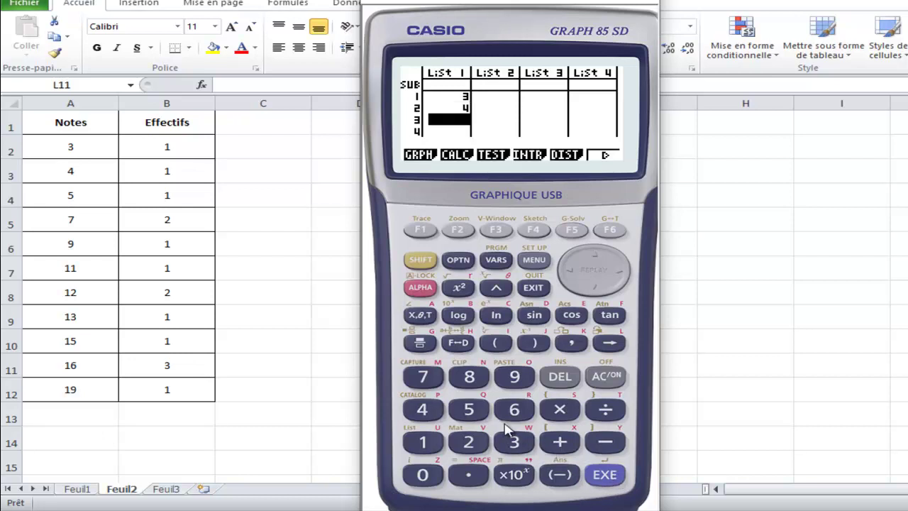
click(469, 409)
click(612, 482)
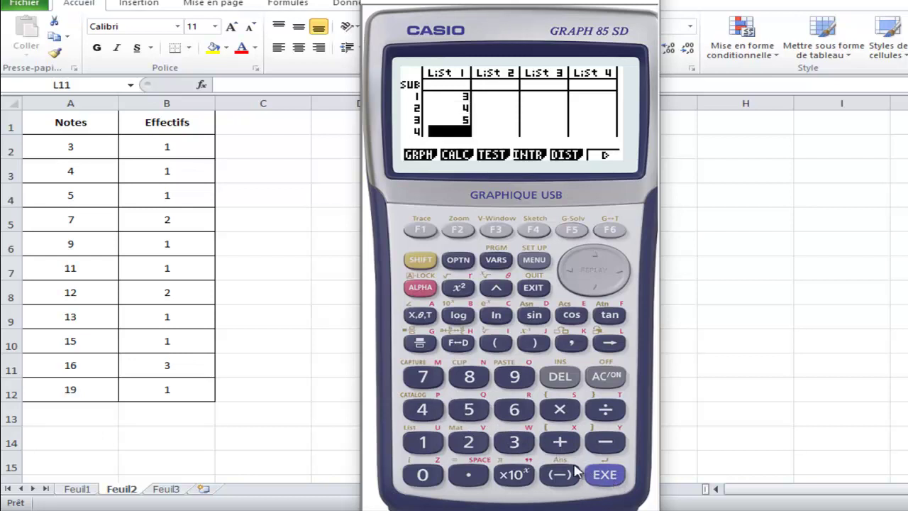
click(431, 380)
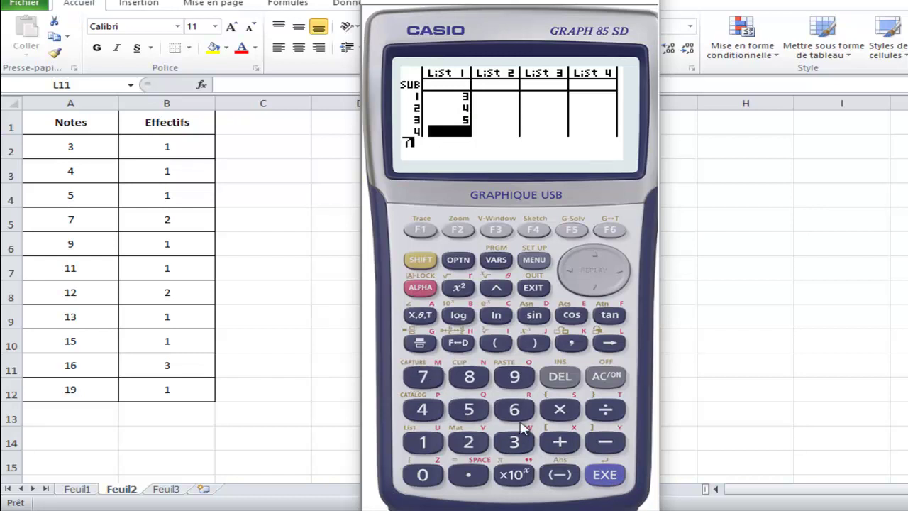
click(605, 475)
click(524, 381)
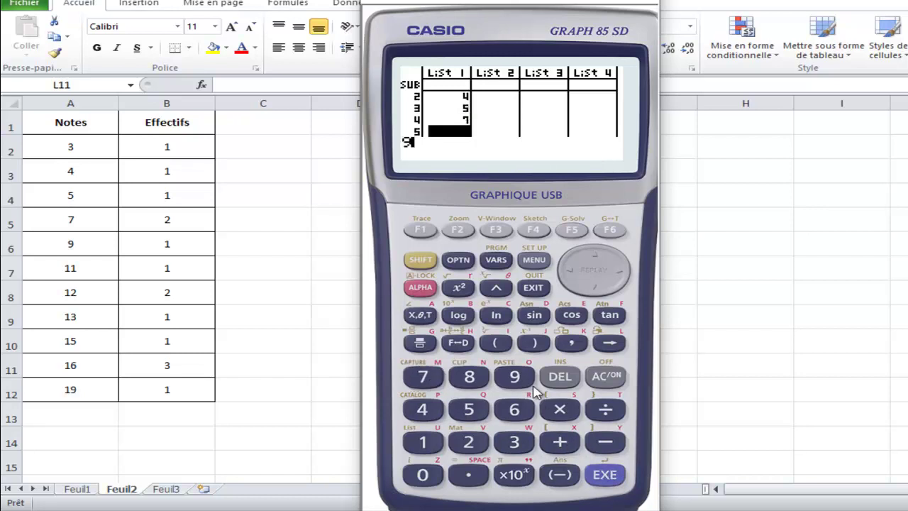
click(616, 481)
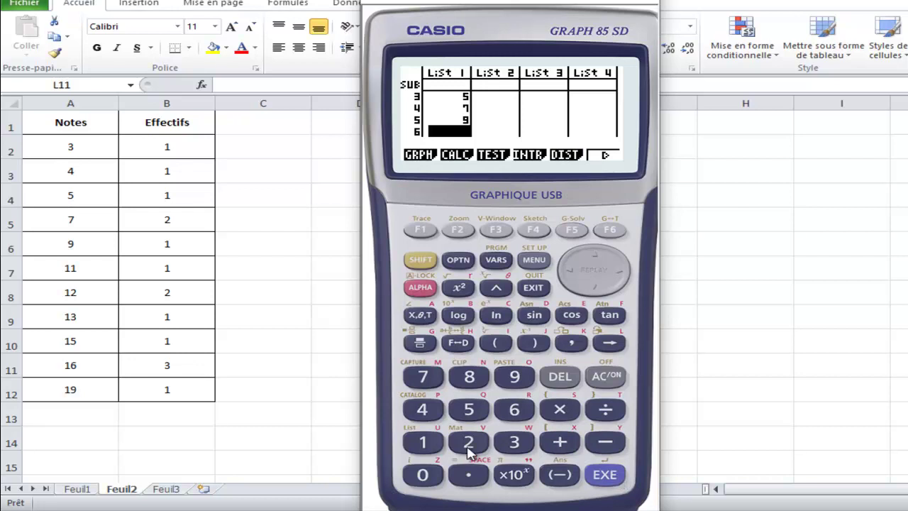
Enter the grades 11, 12 and 13 in rows 6 to 8 of List 1
click(434, 445)
click(434, 446)
click(615, 479)
click(422, 441)
click(468, 442)
click(603, 474)
click(425, 442)
click(524, 448)
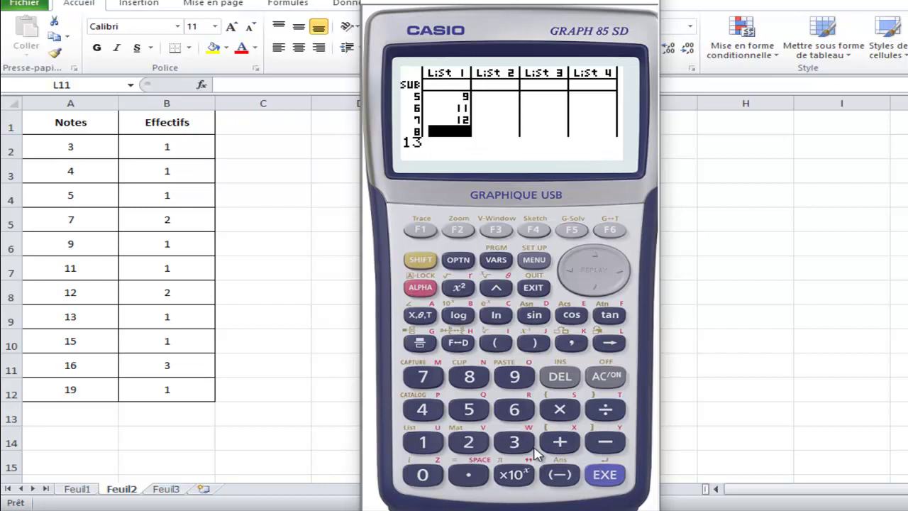
click(604, 474)
Complete List 1 with the grades 15, 16 and 19 in rows 9 to 11
click(429, 447)
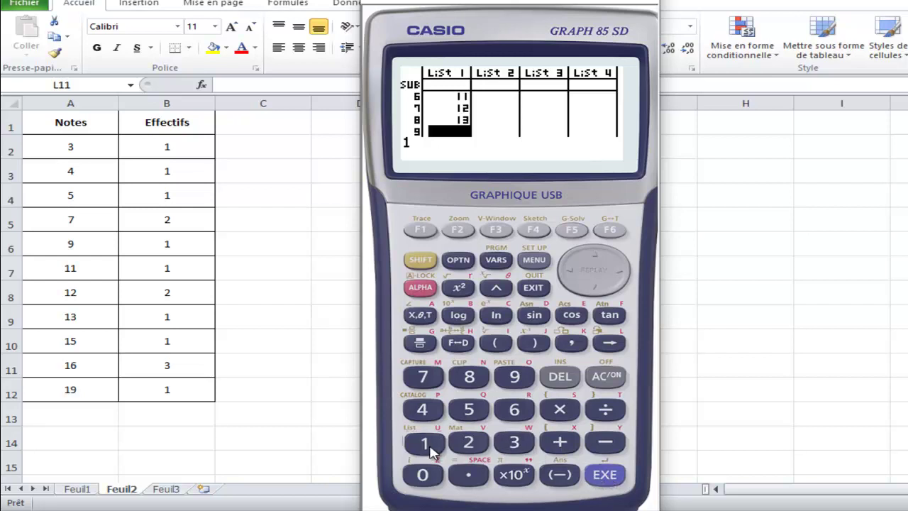
click(468, 410)
click(601, 475)
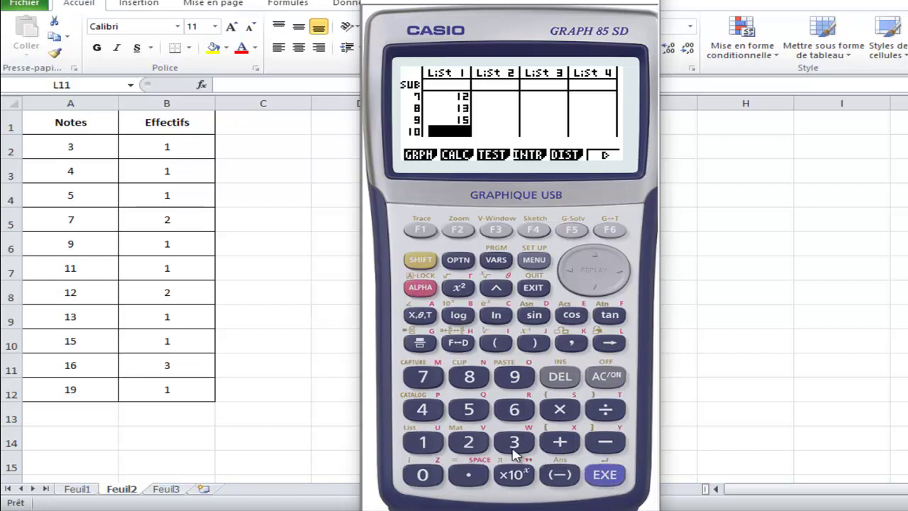
click(424, 442)
click(518, 409)
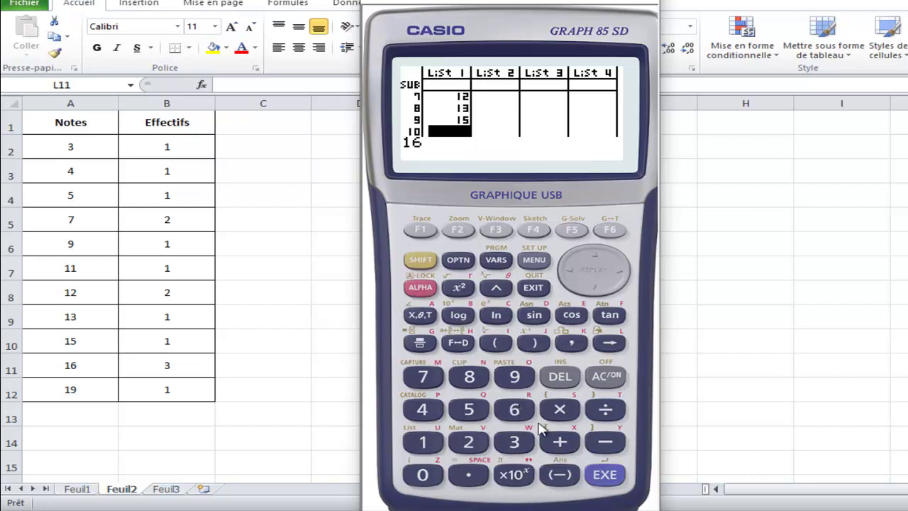
click(604, 477)
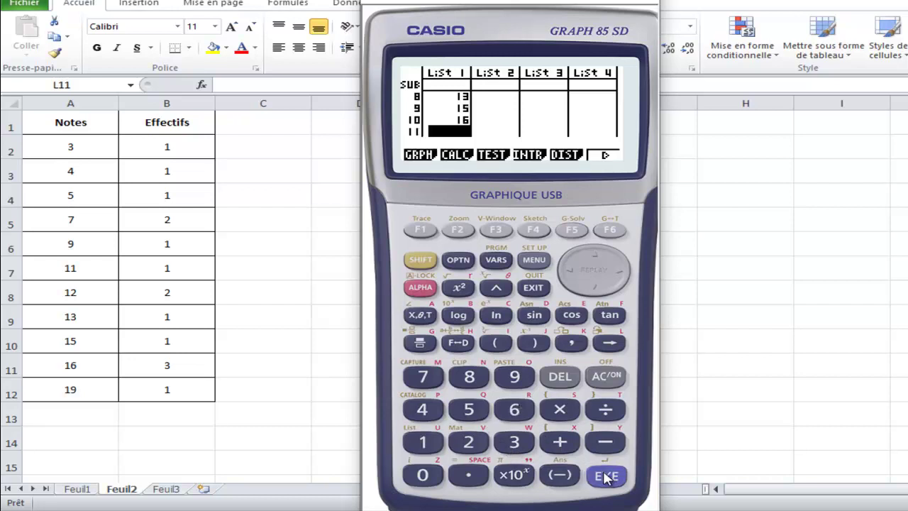
click(425, 442)
click(521, 382)
click(602, 472)
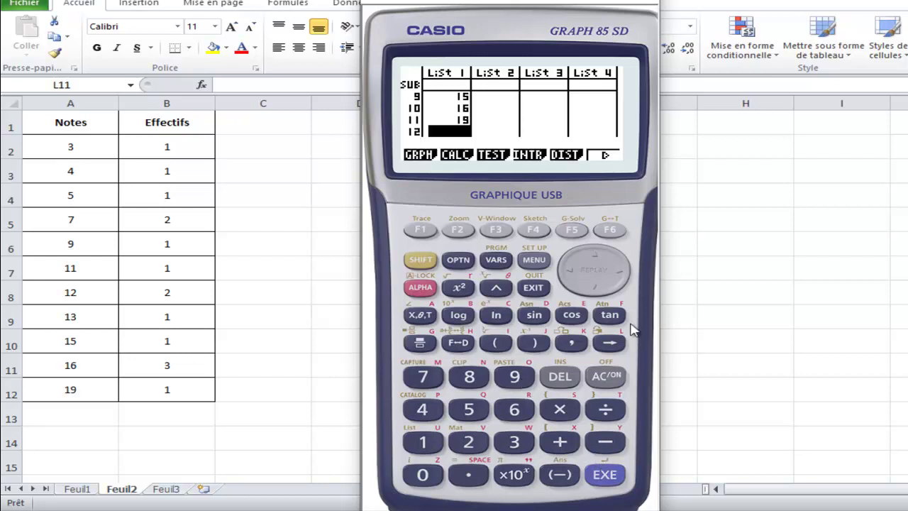
Enter the frequency 1 in each of the first three rows of List 2
click(619, 273)
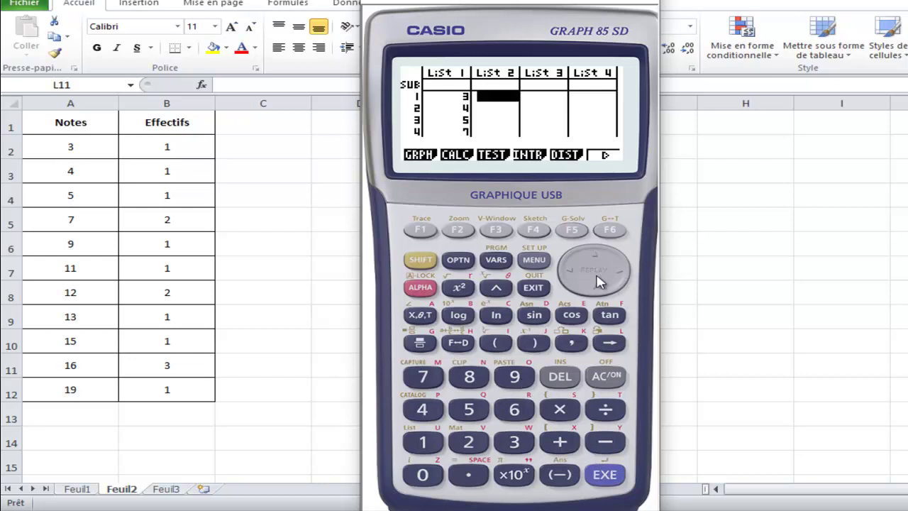
click(421, 444)
click(604, 473)
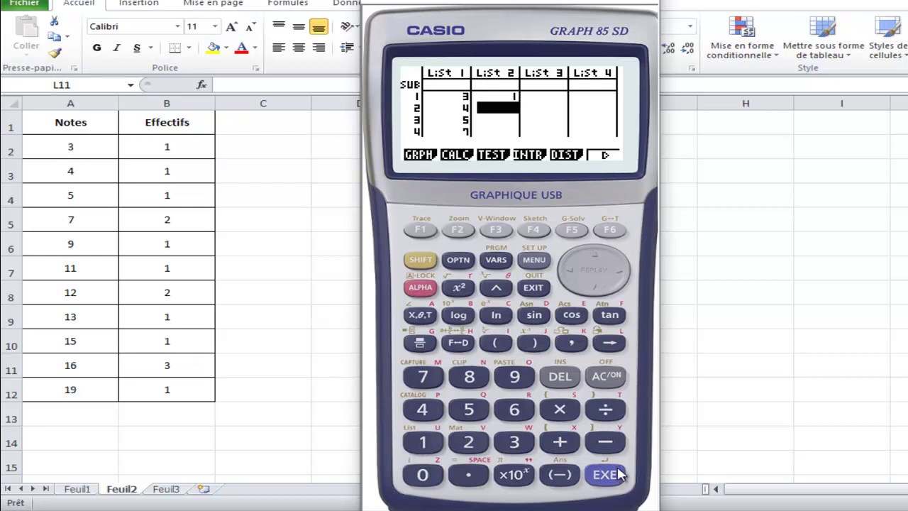
click(433, 443)
click(606, 476)
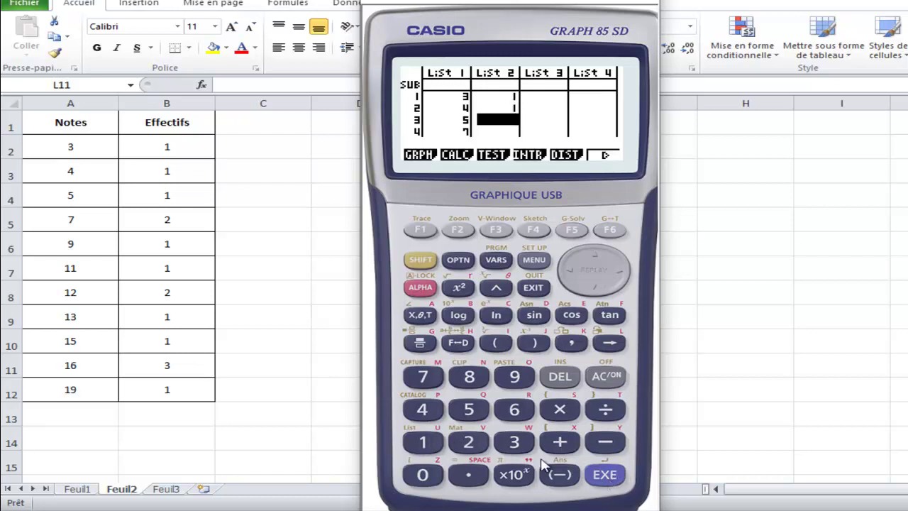
click(428, 441)
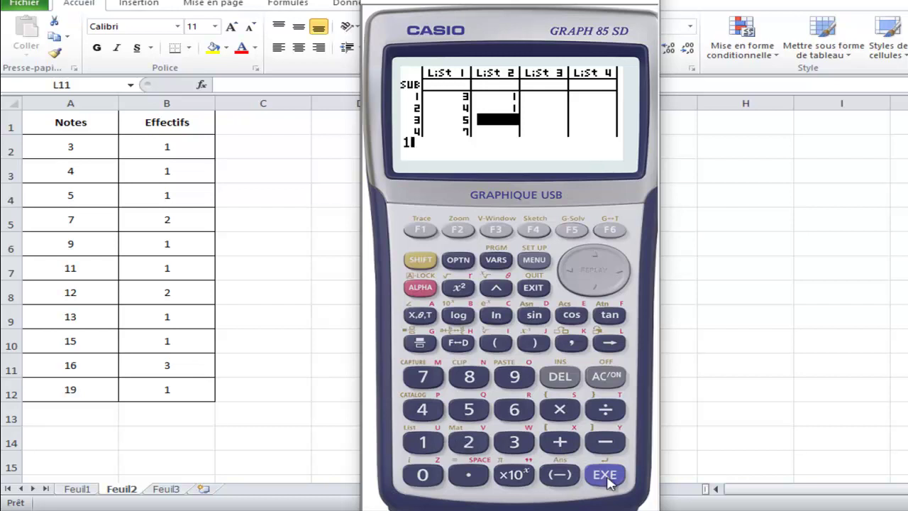
click(604, 477)
Enter the frequencies 2, 1, 1 and 2 in rows 4 to 7 of List 2
click(468, 441)
click(599, 477)
click(423, 443)
click(599, 476)
click(424, 442)
click(606, 477)
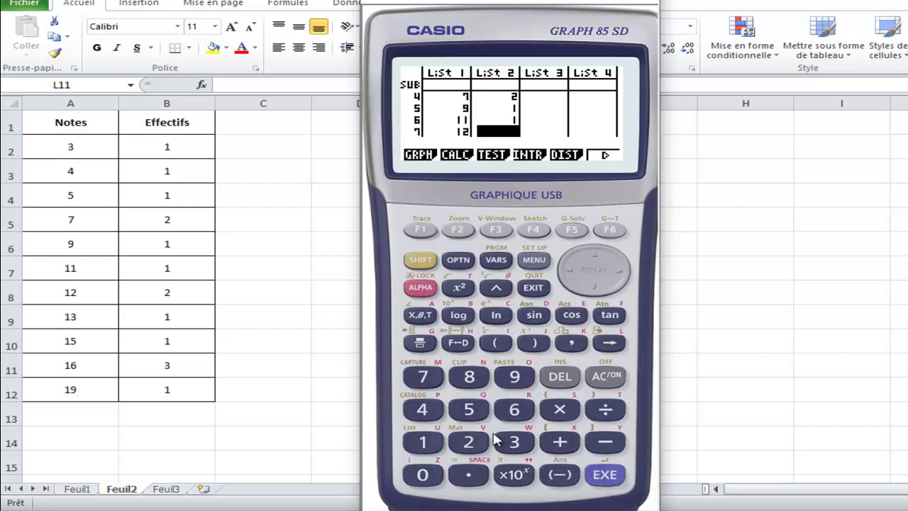
click(471, 442)
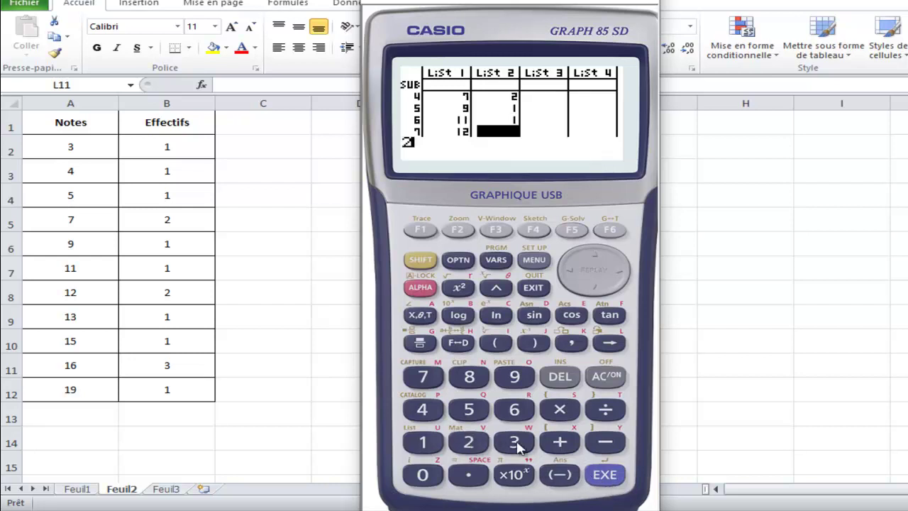
click(607, 473)
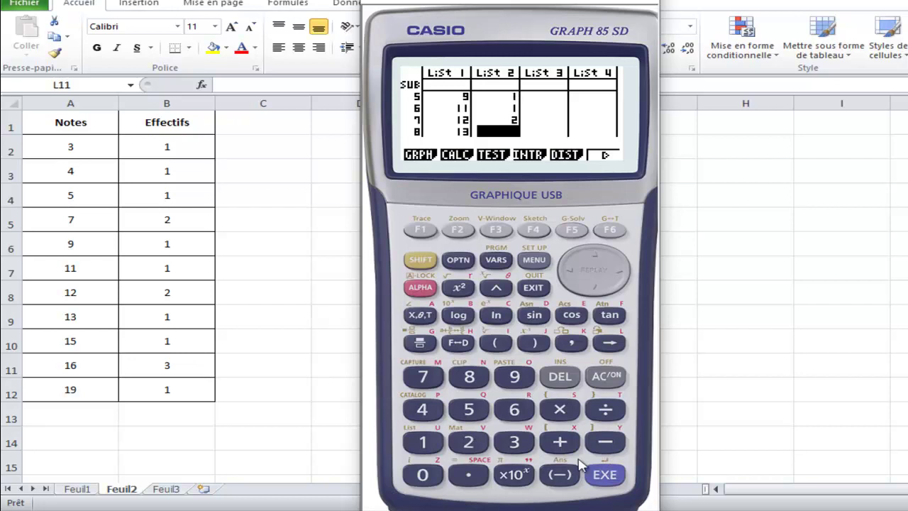
Complete List 2 with the frequencies 1, 1, 3 and 1 in rows 8 to 11
click(419, 442)
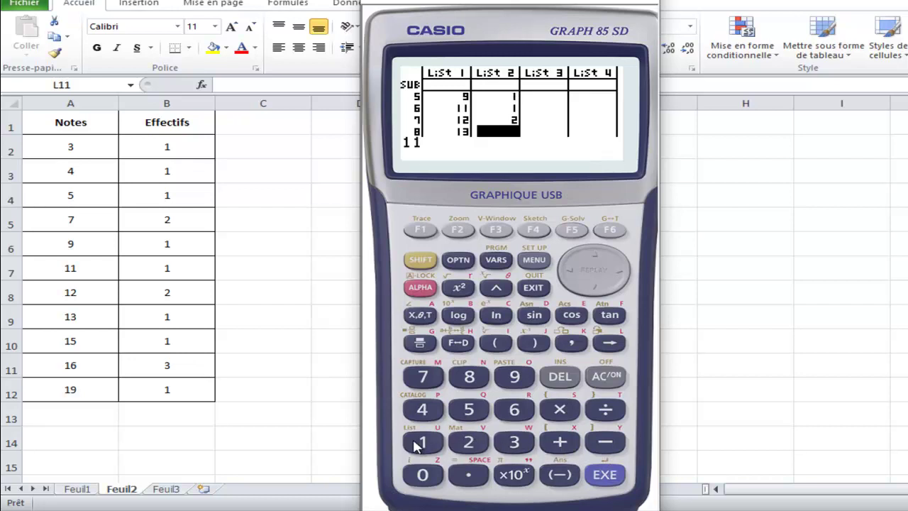
click(604, 474)
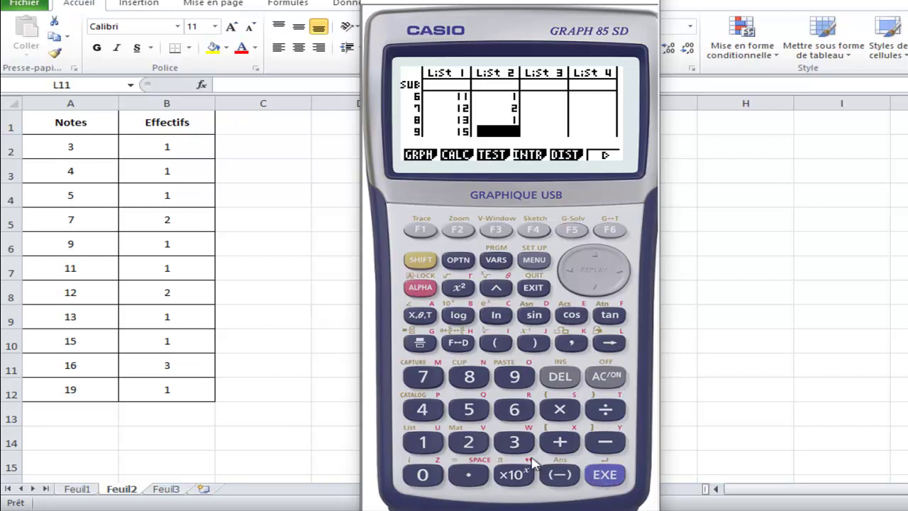
click(423, 443)
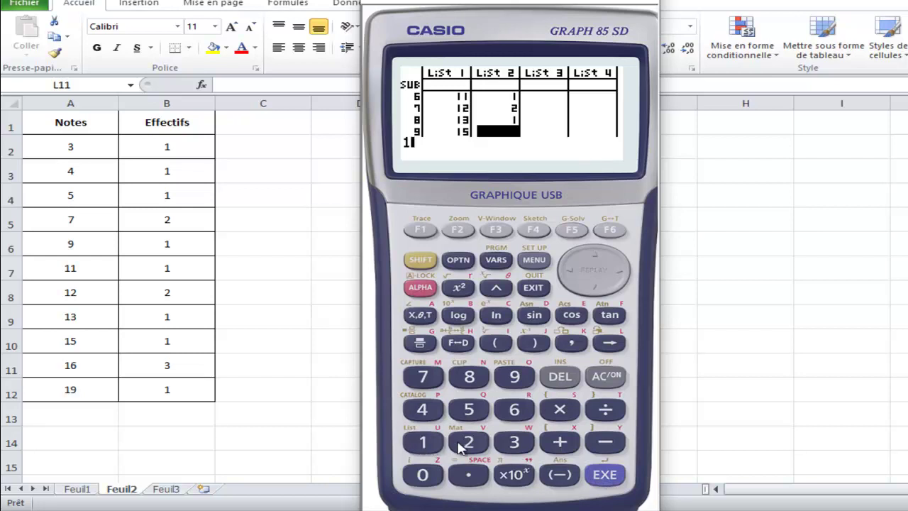
click(607, 475)
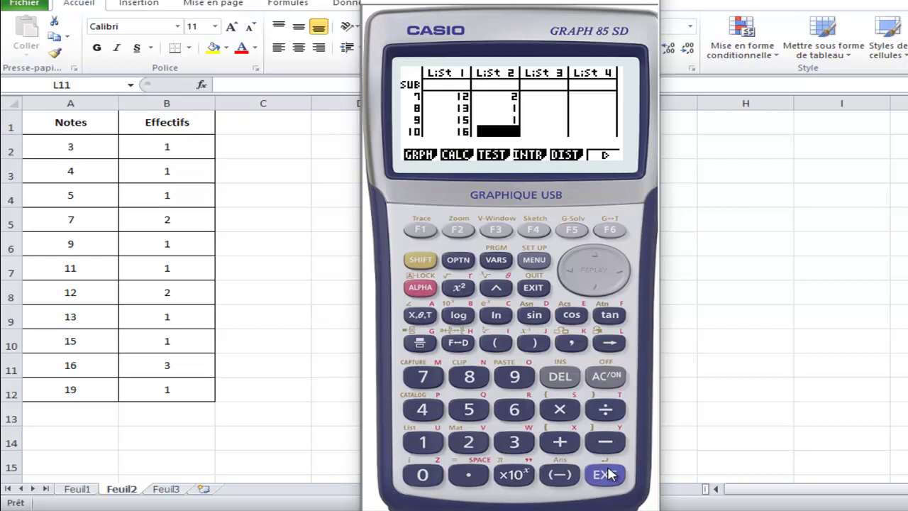
click(521, 445)
click(606, 474)
click(429, 445)
click(604, 475)
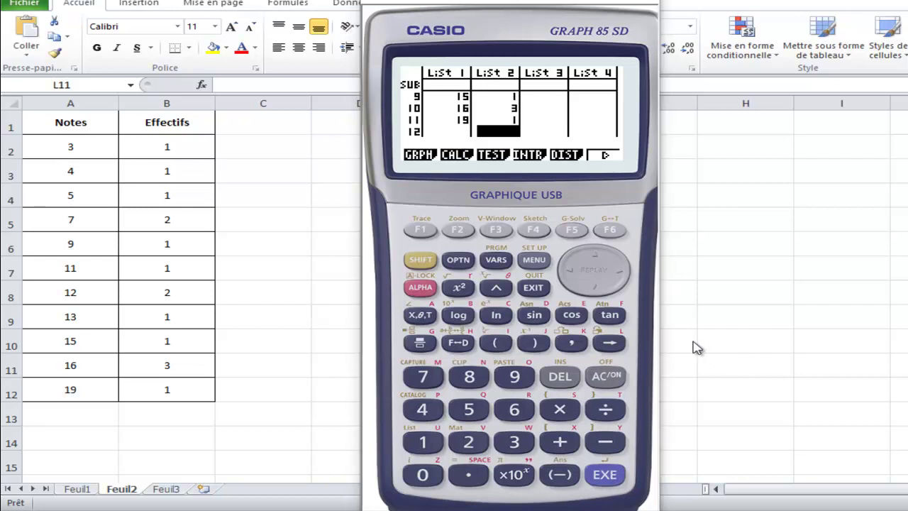
Set the one-variable calculation's frequency source to List2, keeping List1 as its XList
click(460, 232)
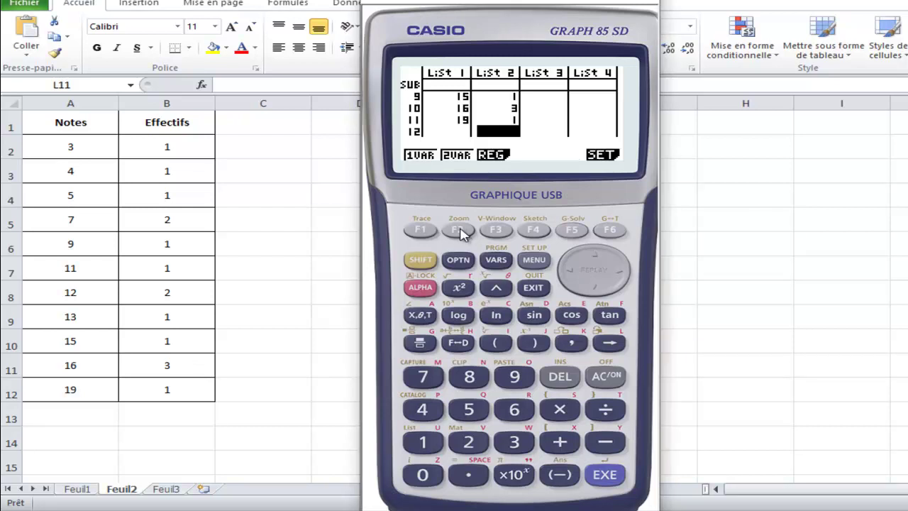
click(615, 240)
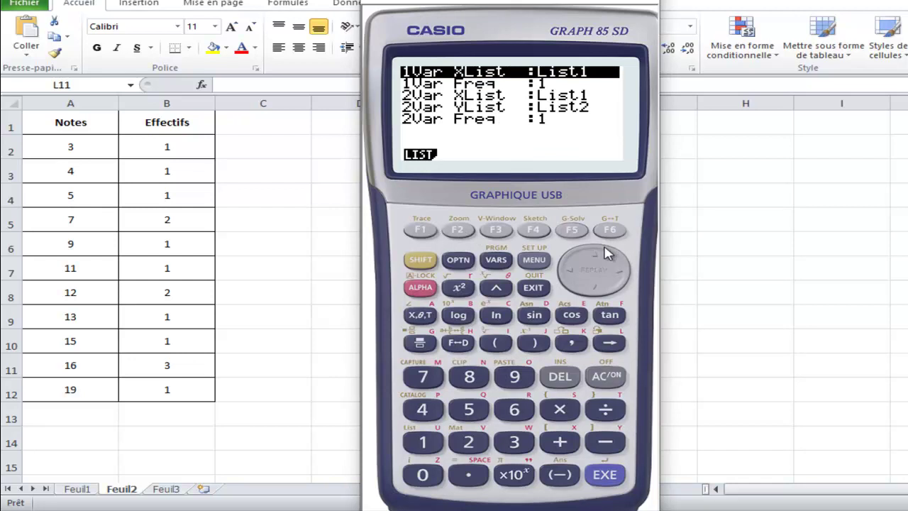
click(587, 294)
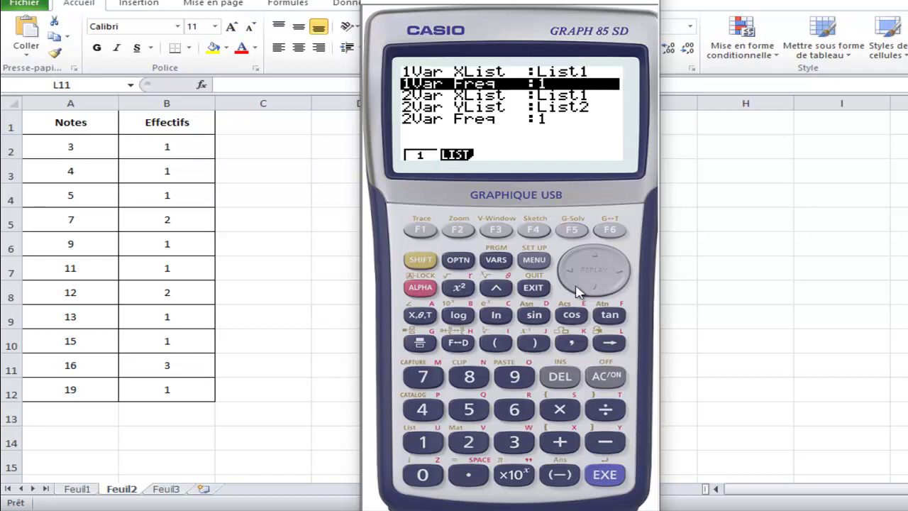
click(459, 231)
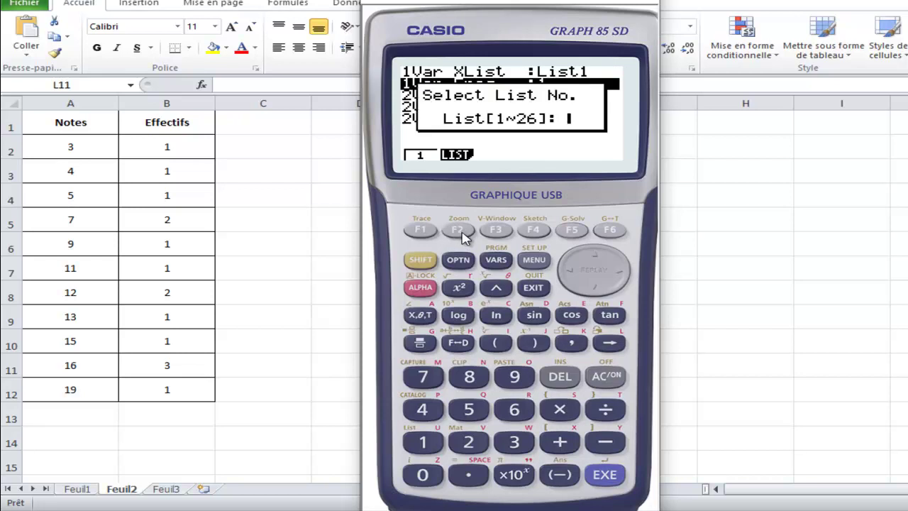
click(477, 444)
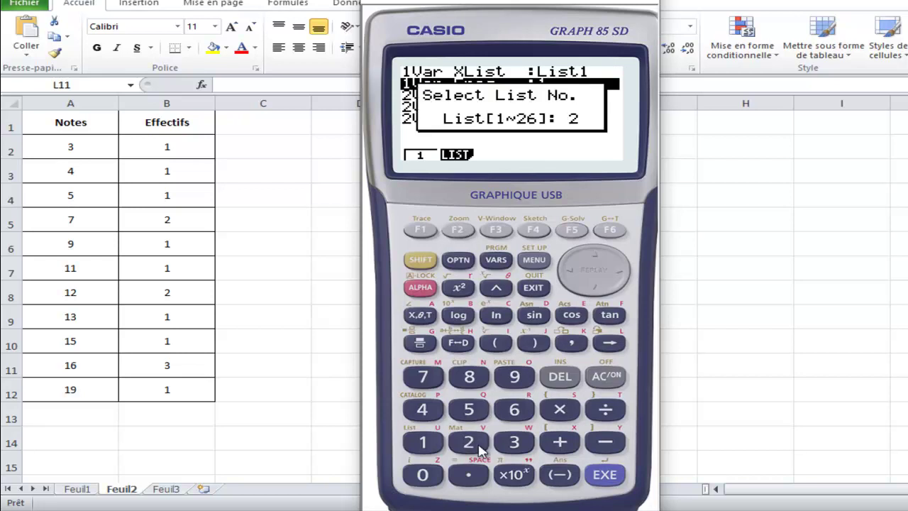
click(614, 479)
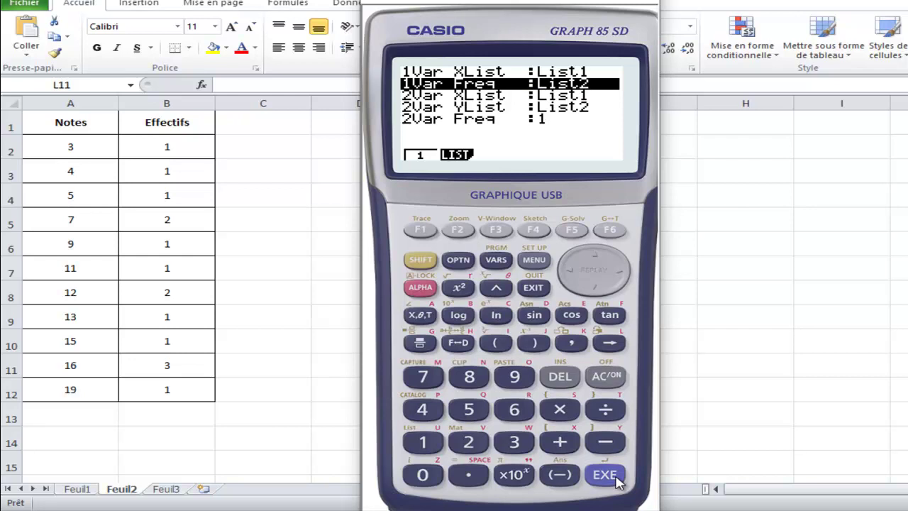
click(615, 480)
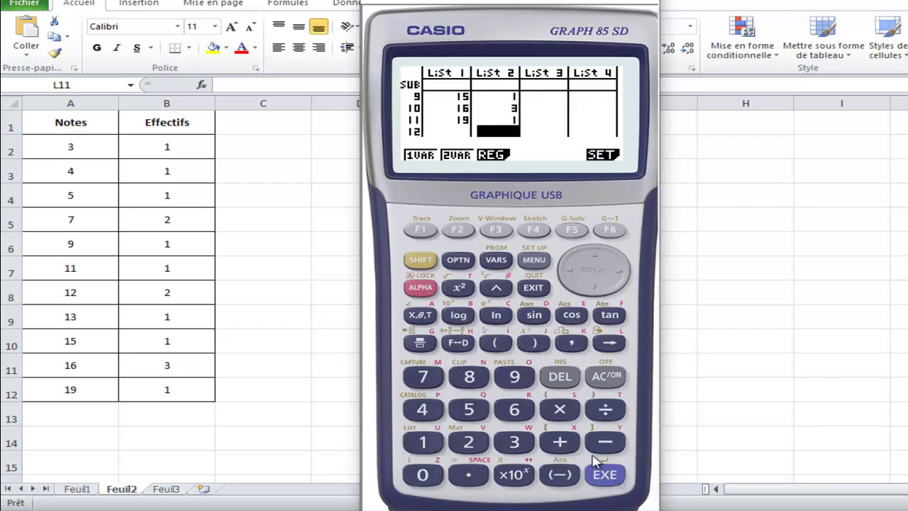
Calculate the one-variable statistics and go through the results down to the quartiles, median and maximum
click(421, 231)
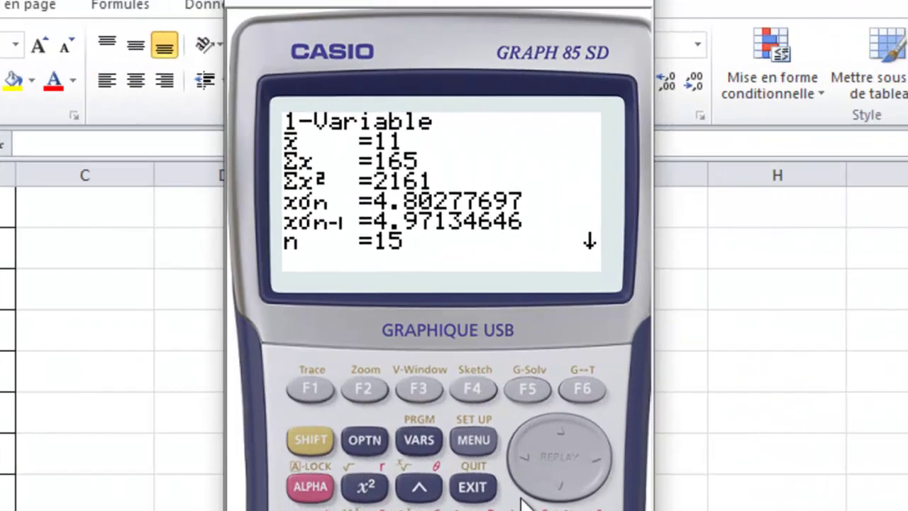
click(567, 492)
click(566, 492)
click(568, 493)
click(567, 492)
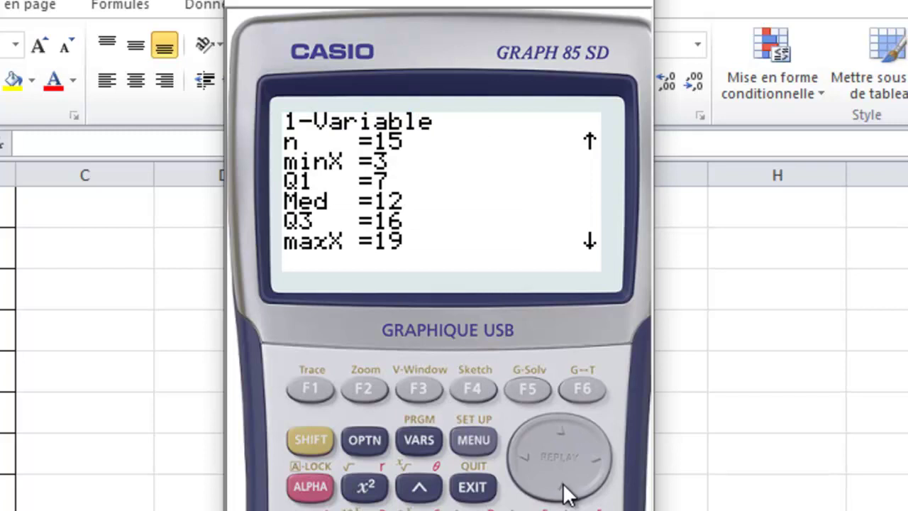
click(567, 493)
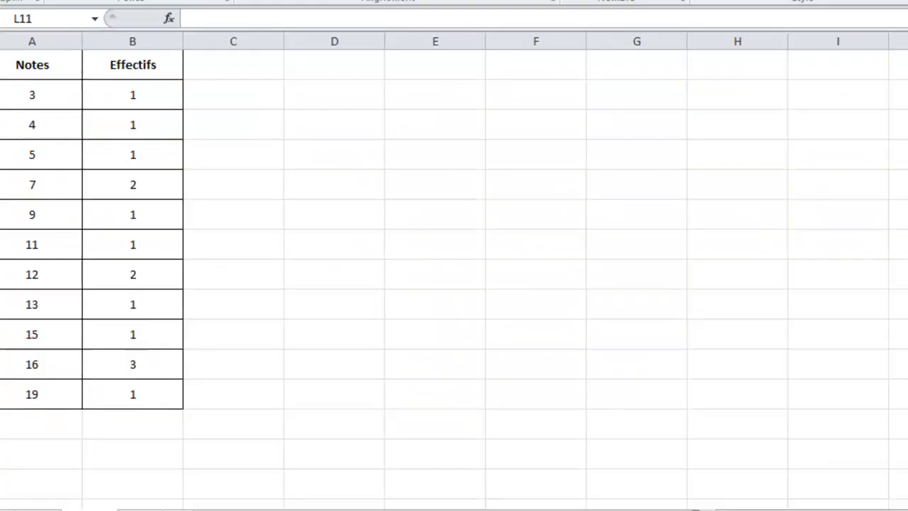
Switch the Excel workbook to the worksheet with the five-row Notes and Effectifs table
click(78, 465)
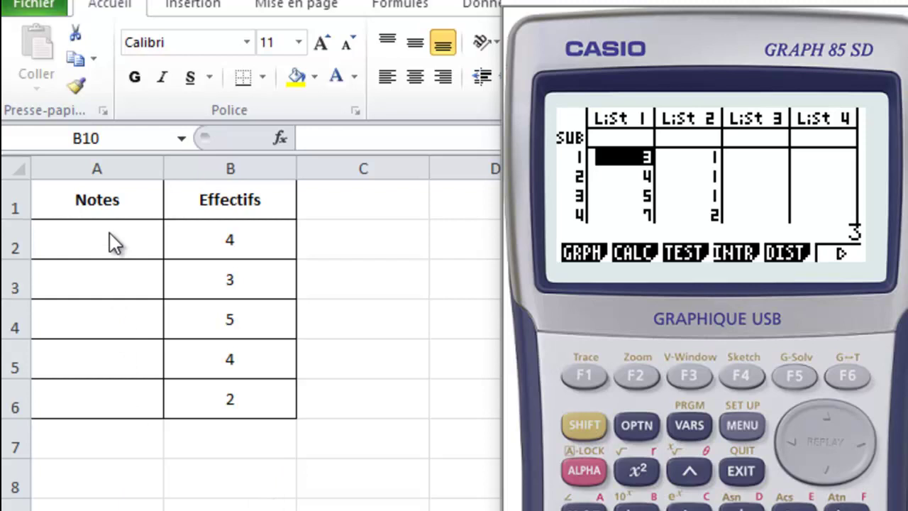
Switch to the Excel worksheet with the grade intervals and enter the heading "Centre de classe" in cell C1
key(alt+Tab)
drag(115, 251, 126, 394)
click(362, 510)
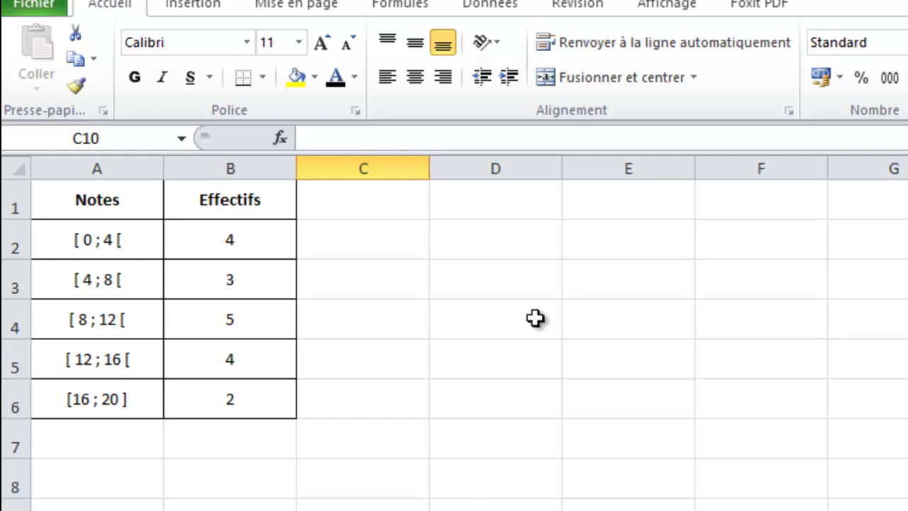
click(399, 207)
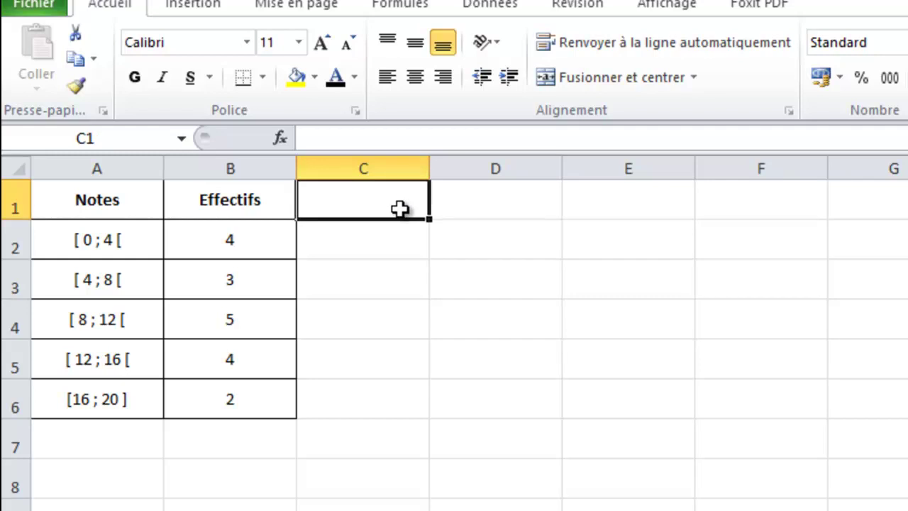
text(Centre )
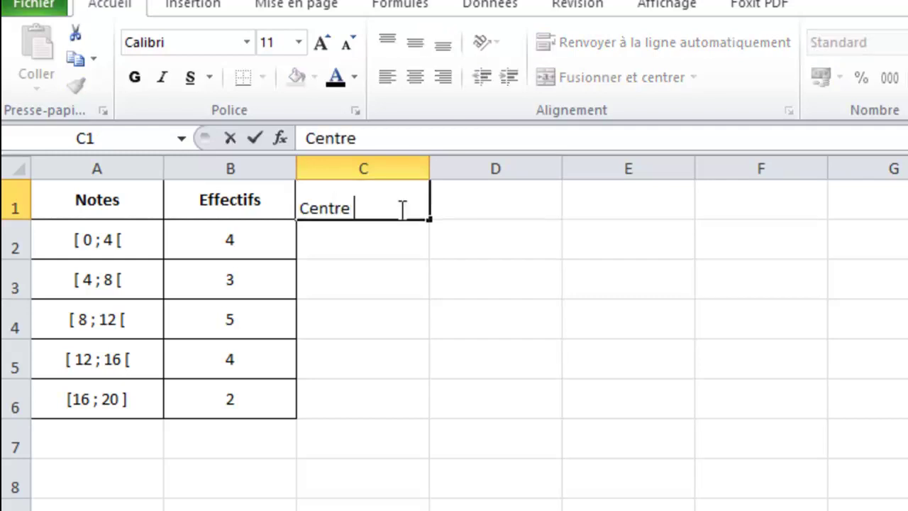
text(de classe)
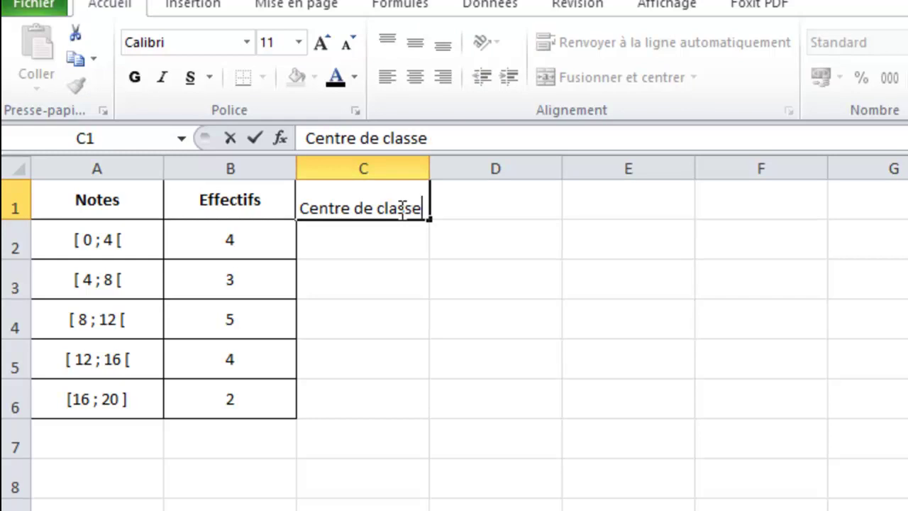
key(ctrl+Return)
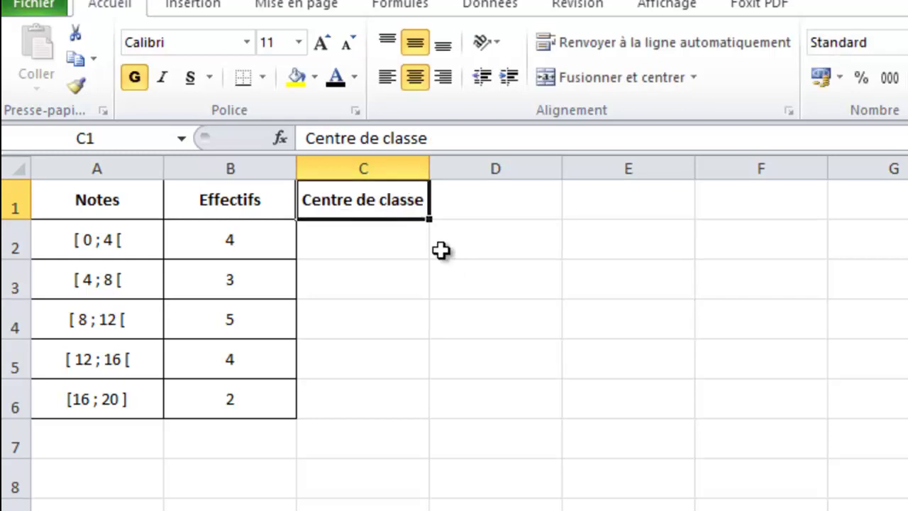
Enter the class centres 2 and 6 in cells C2 and C3 for the first two grade intervals
click(397, 254)
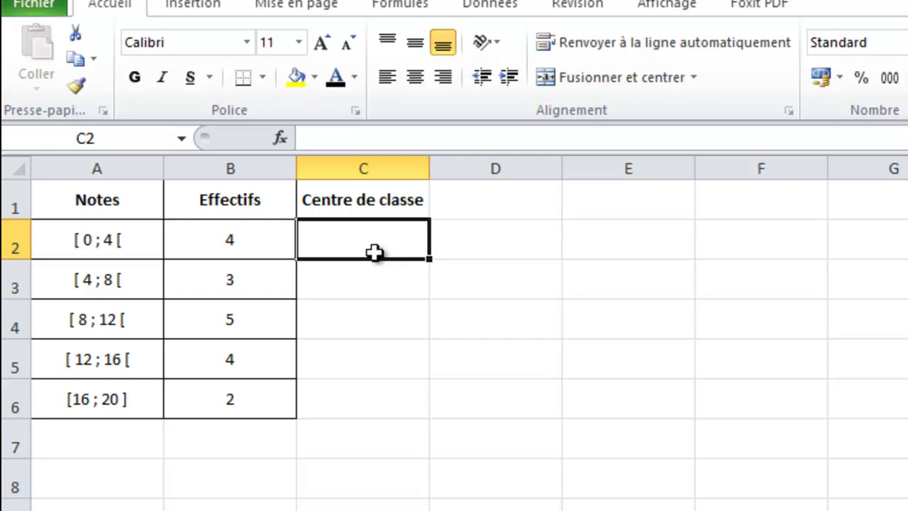
text(2)
key(ctrl+Return)
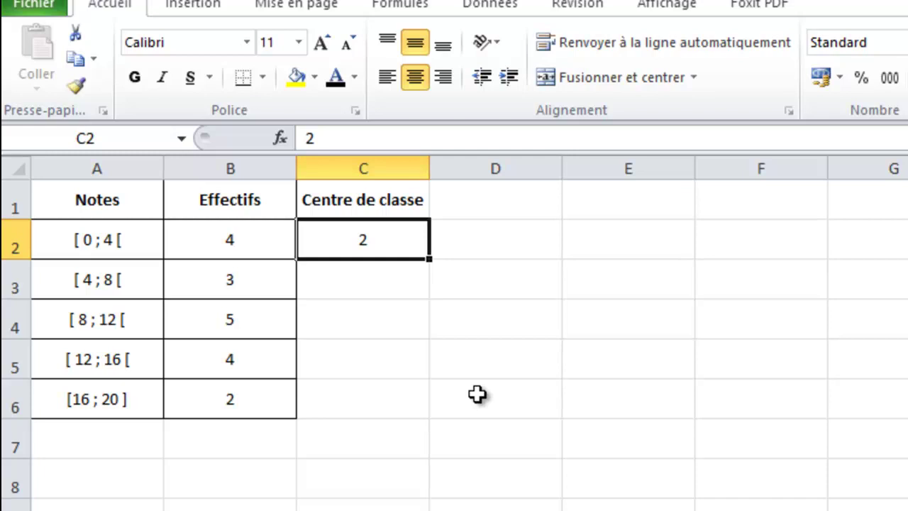
click(369, 280)
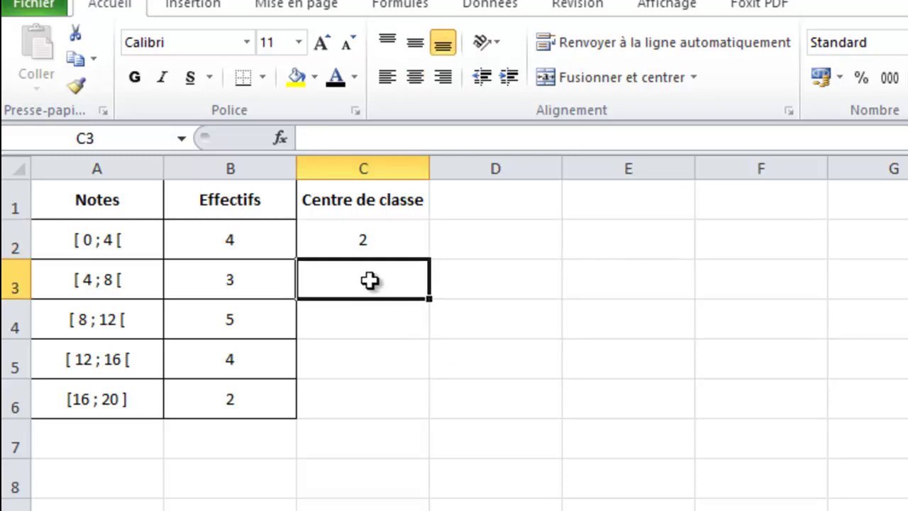
text(6)
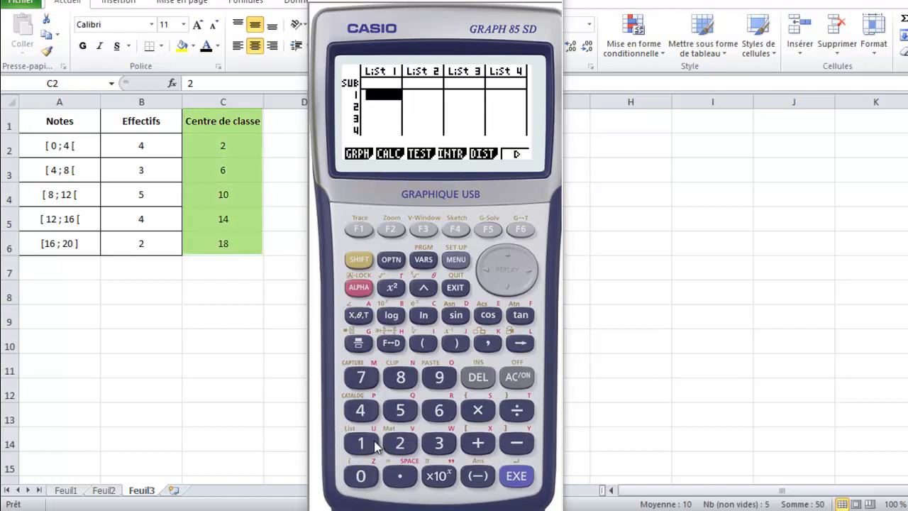
Fill List 1 on the Casio calculator with the class centres 2, 6, 10, 14 and 18
click(399, 444)
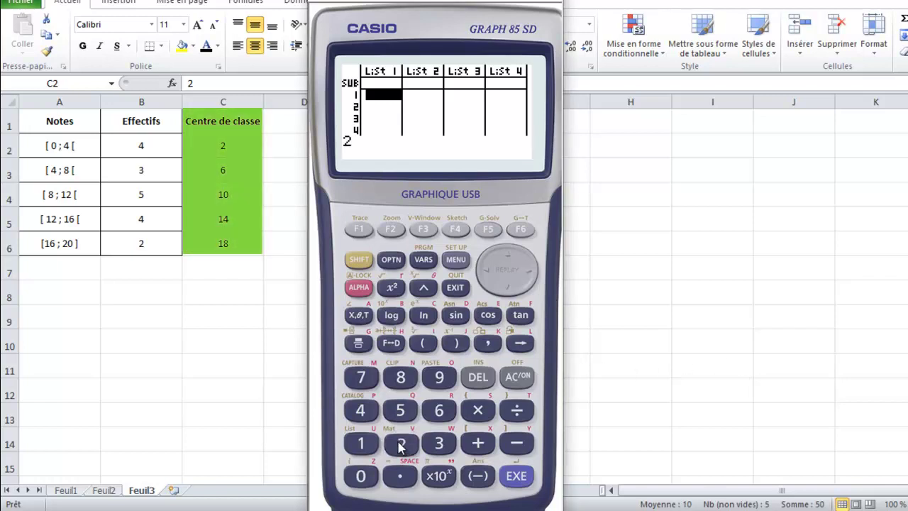
click(517, 476)
click(440, 411)
click(516, 476)
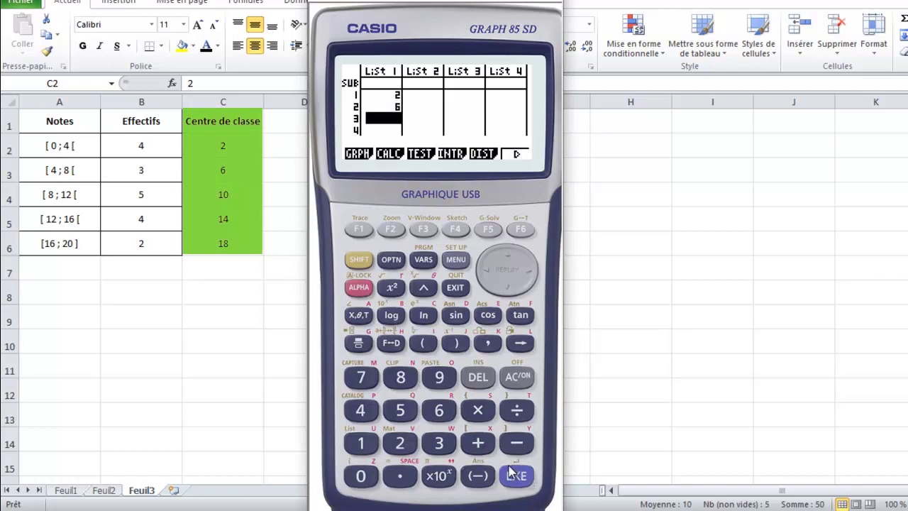
click(372, 447)
click(371, 475)
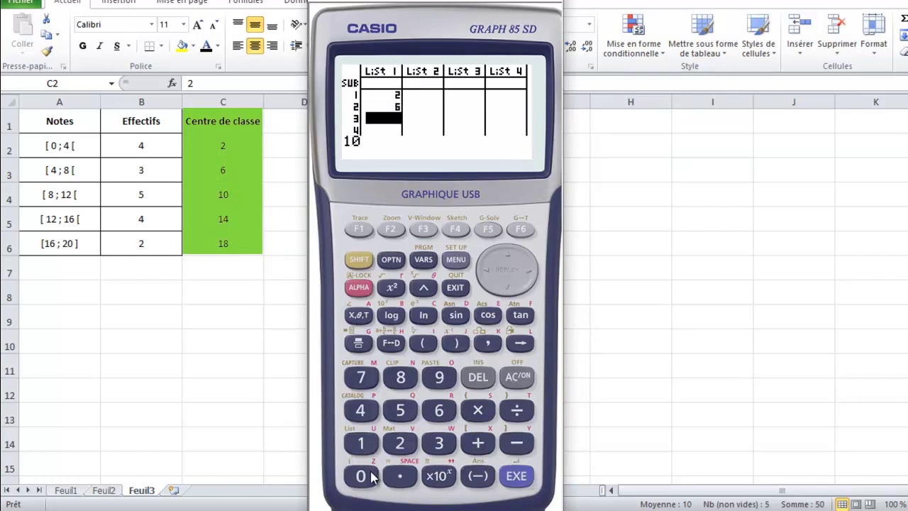
key(Return)
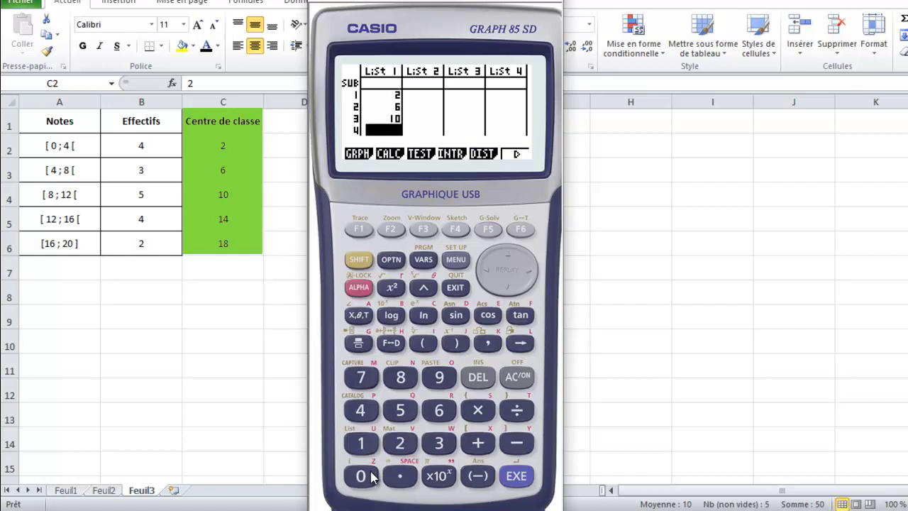
text(14)
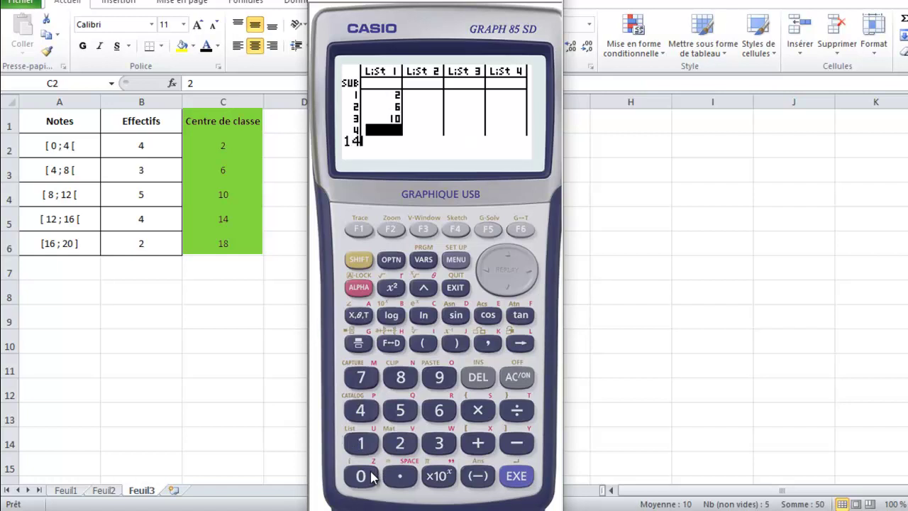
key(Return)
text(18)
key(Return)
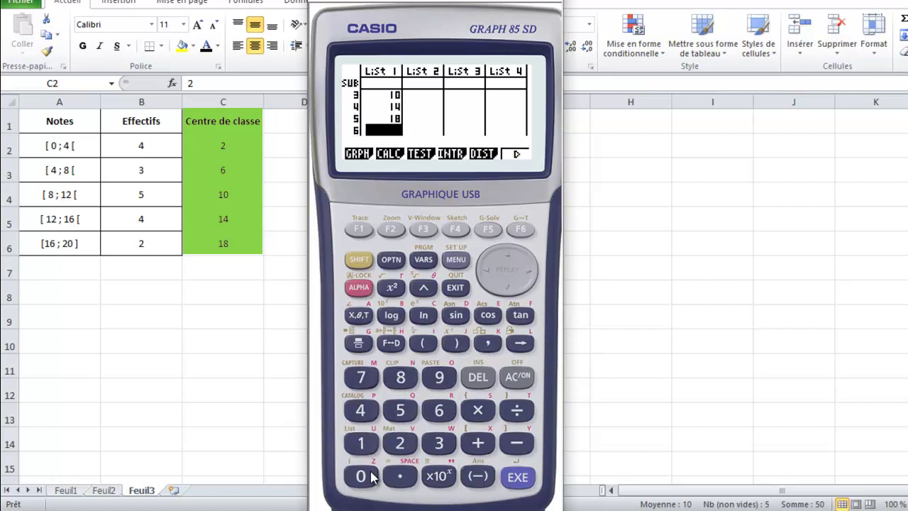
Fill List 2 from its first row with the frequencies 4, 3, 5, 4 and 2
click(507, 258)
click(528, 263)
click(528, 262)
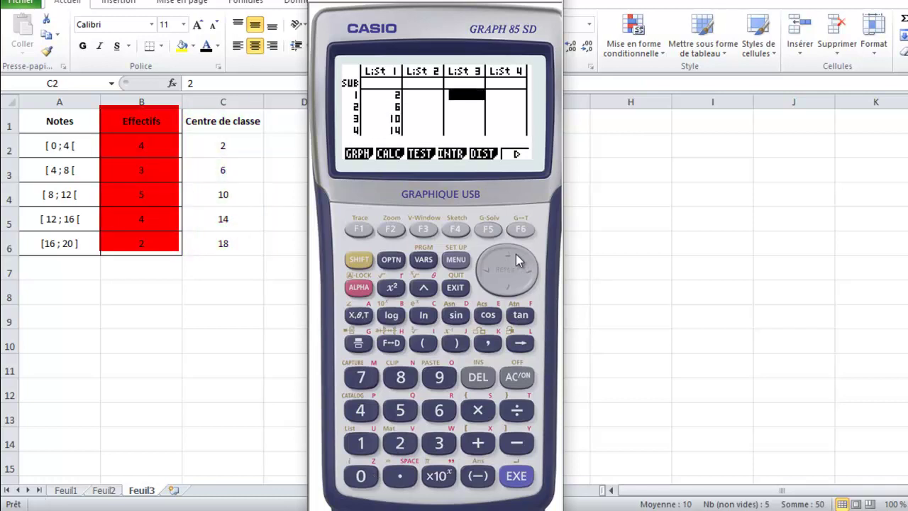
click(492, 278)
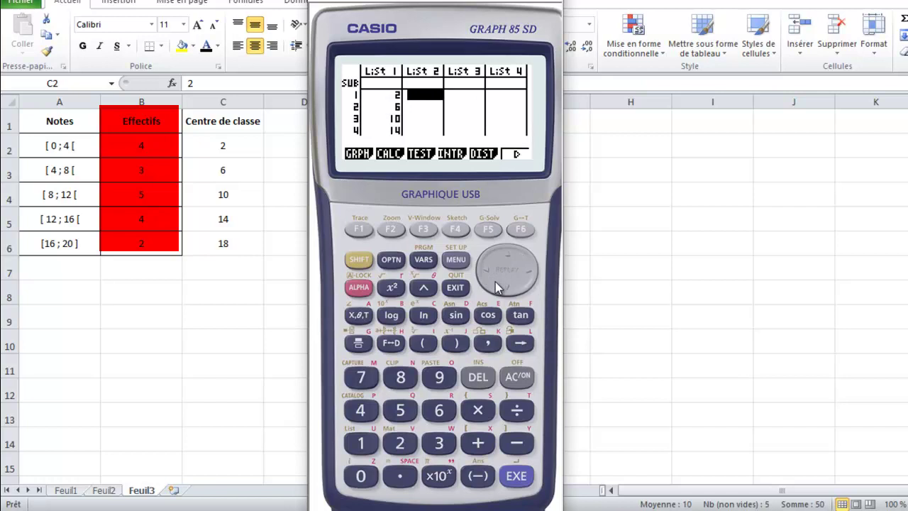
text(4)
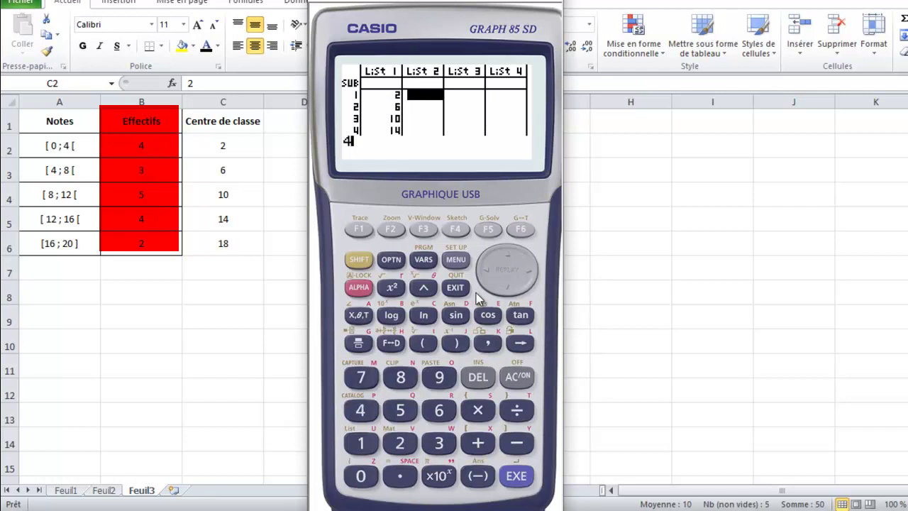
key(Return)
text(3)
key(Return)
text(5)
key(Return)
text(4)
key(Return)
text(2)
key(Return)
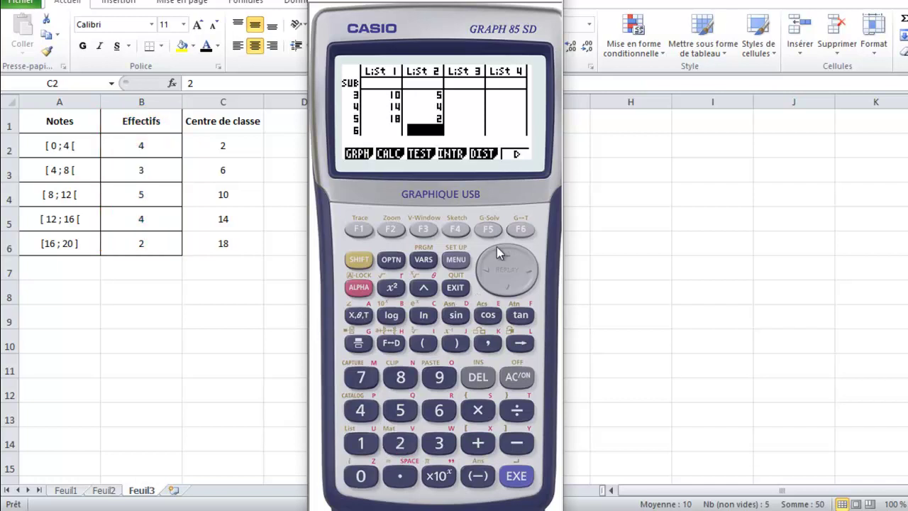
Calculate the one-variable statistics for the class centres in List 1
click(390, 229)
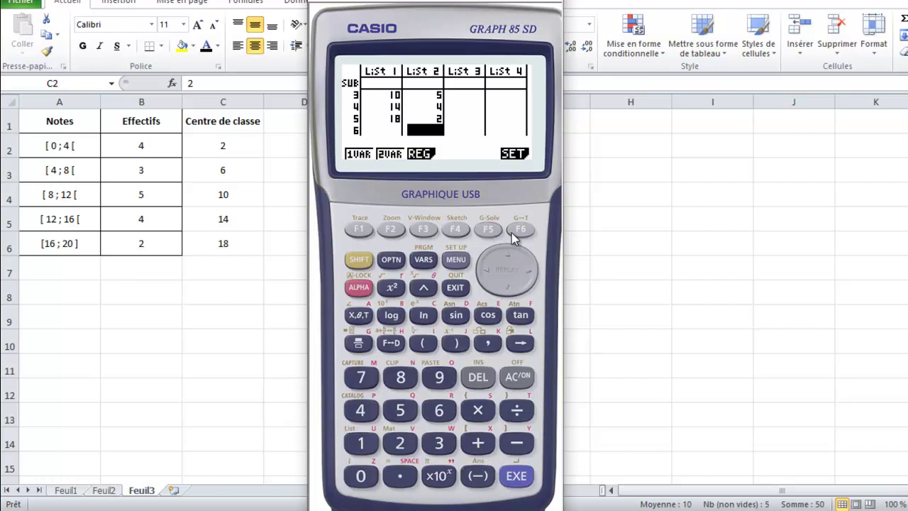
click(360, 230)
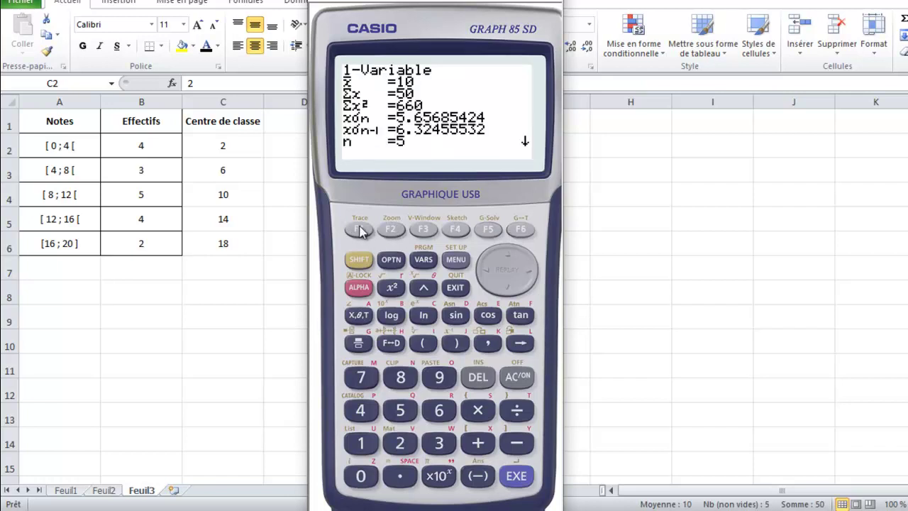